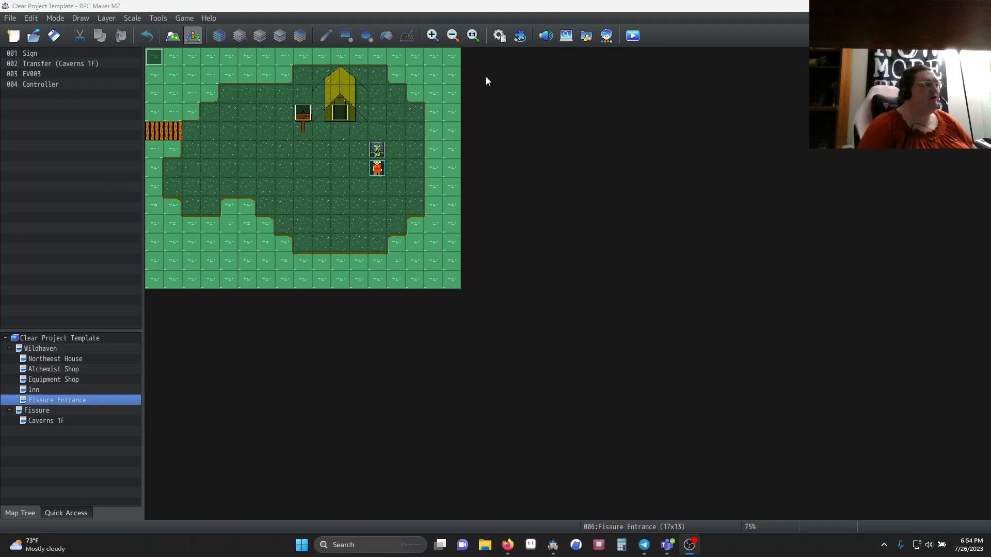
Step: Open the database and review the first actor, the Undead state and the Vampire Attack skill
left_click(500, 36)
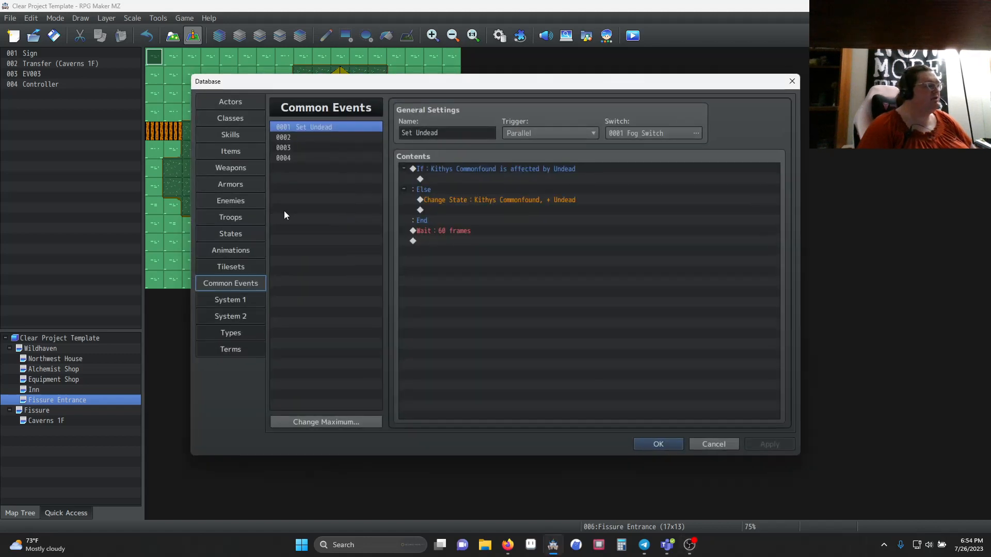
left_click(238, 105)
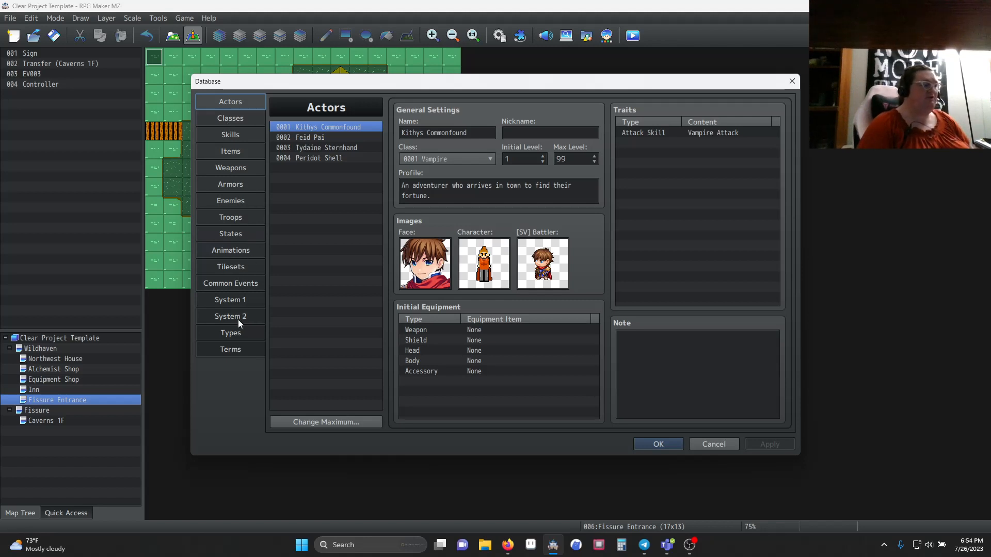
left_click(232, 235)
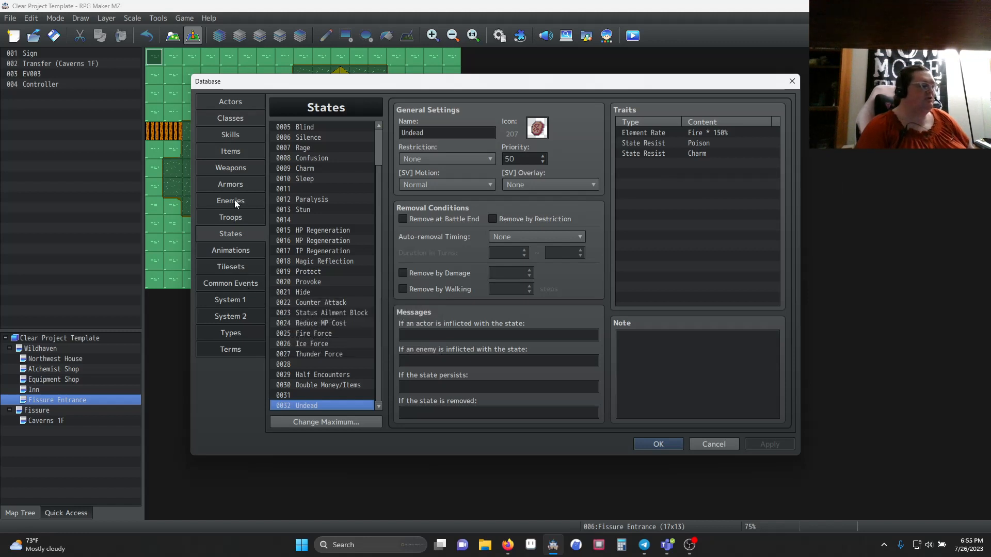
left_click(233, 136)
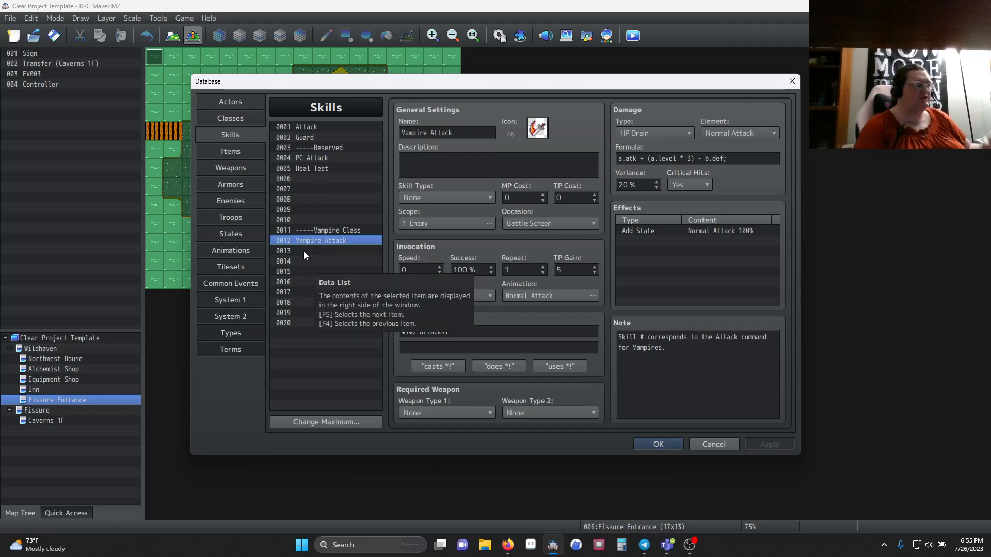
Step: Start a new trait for the Undead state and show the parameter trait options
left_click(238, 238)
left_click(652, 163)
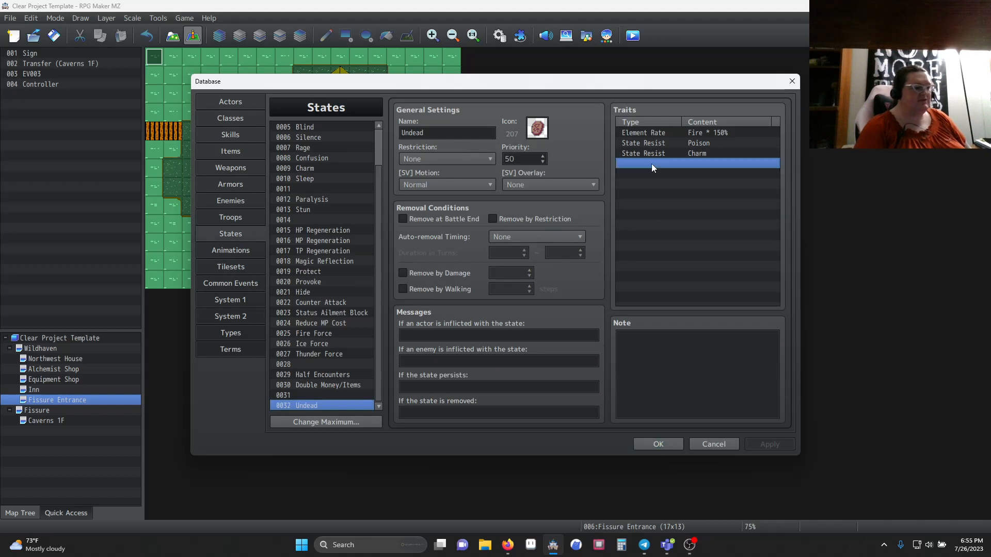
double_click(651, 163)
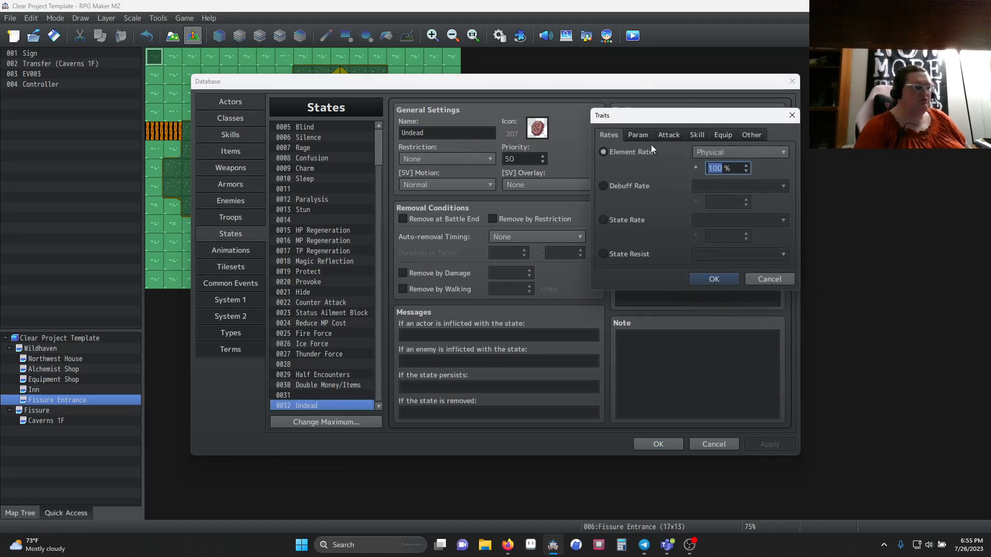
left_click(638, 134)
left_click(636, 220)
left_click(731, 219)
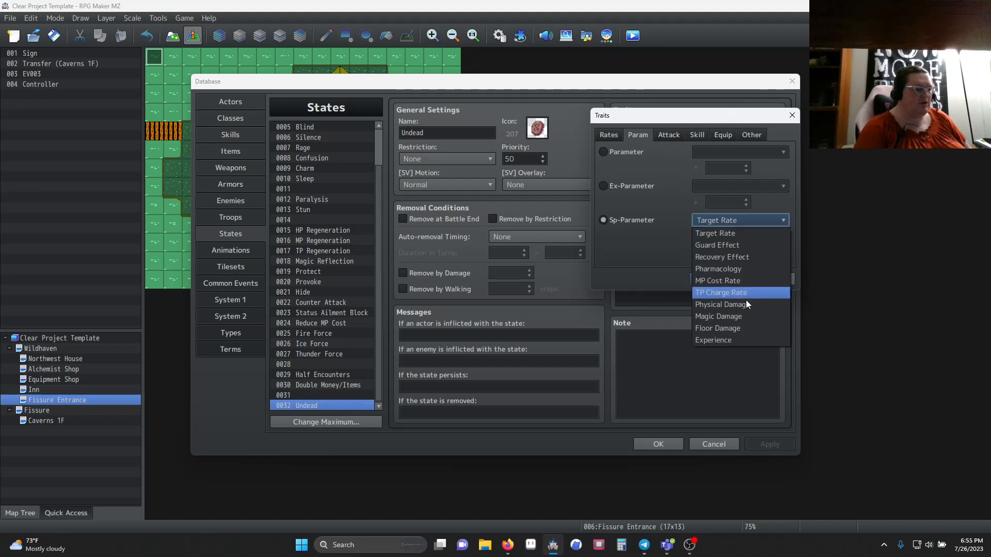
left_click(746, 257)
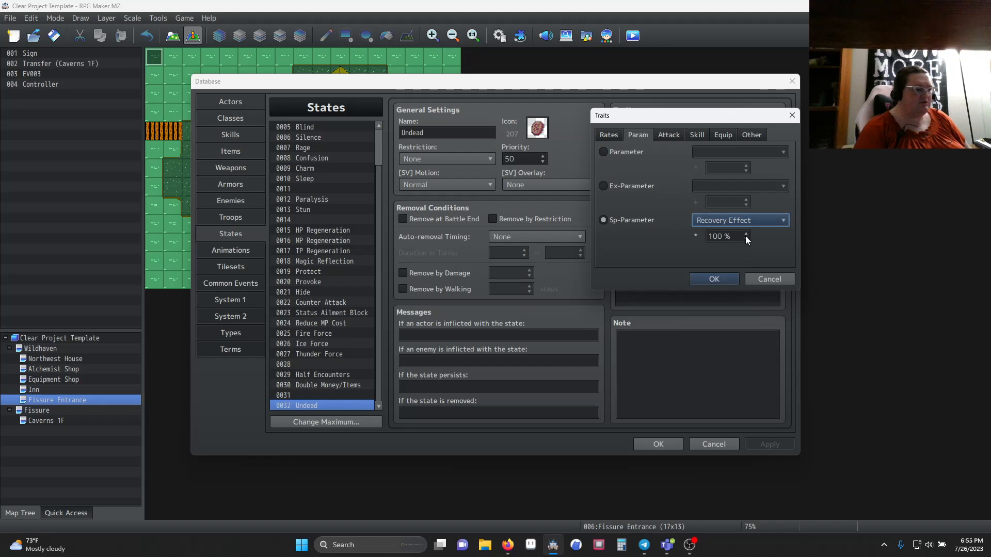
left_click(747, 221)
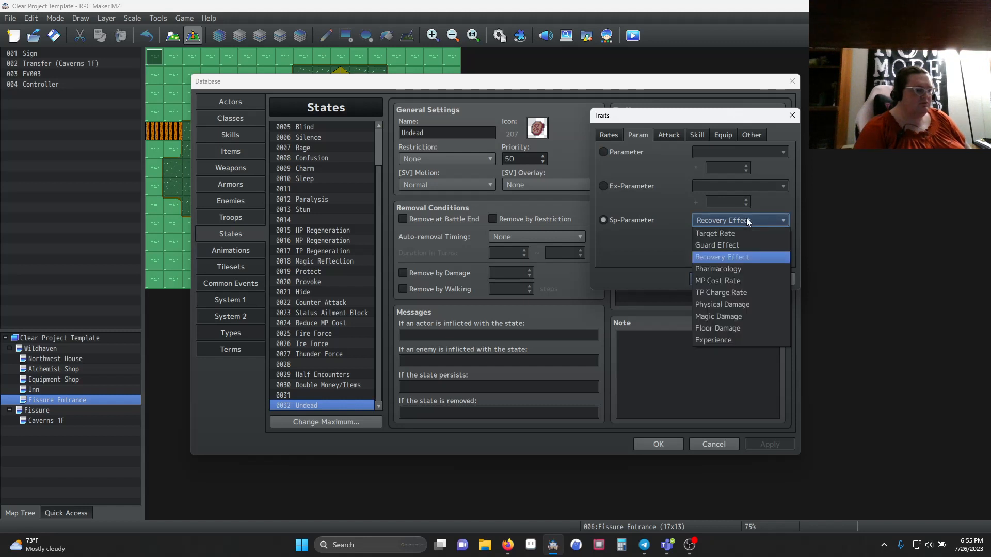
left_click(668, 134)
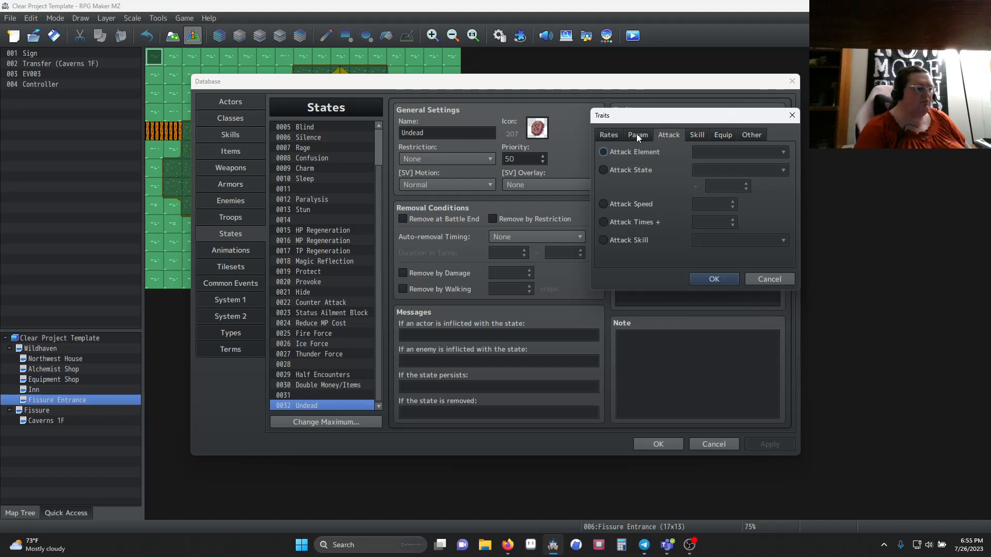
left_click(637, 135)
Step: Add an HP Regeneration ex-parameter of +3% to the Undead state's traits
left_click(640, 186)
left_click(713, 184)
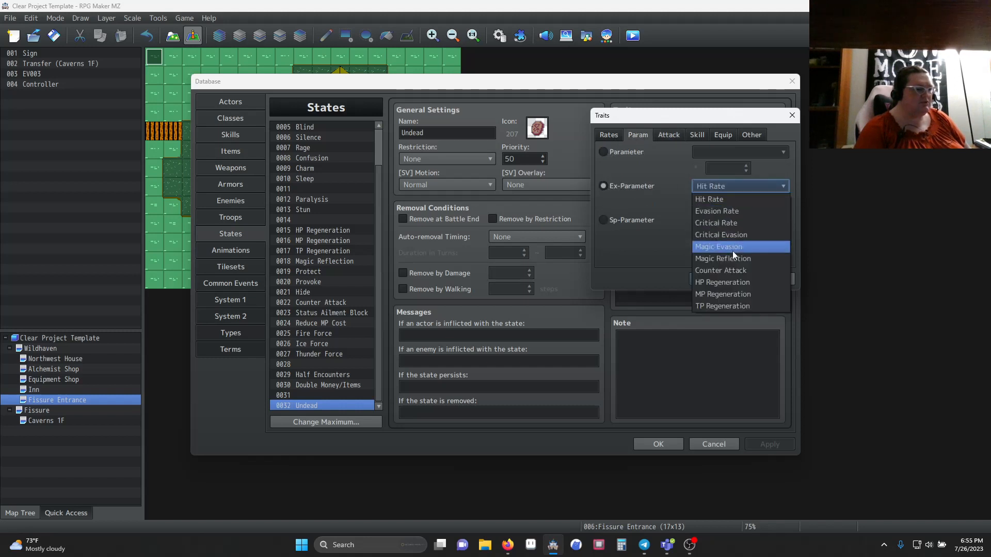
left_click(739, 282)
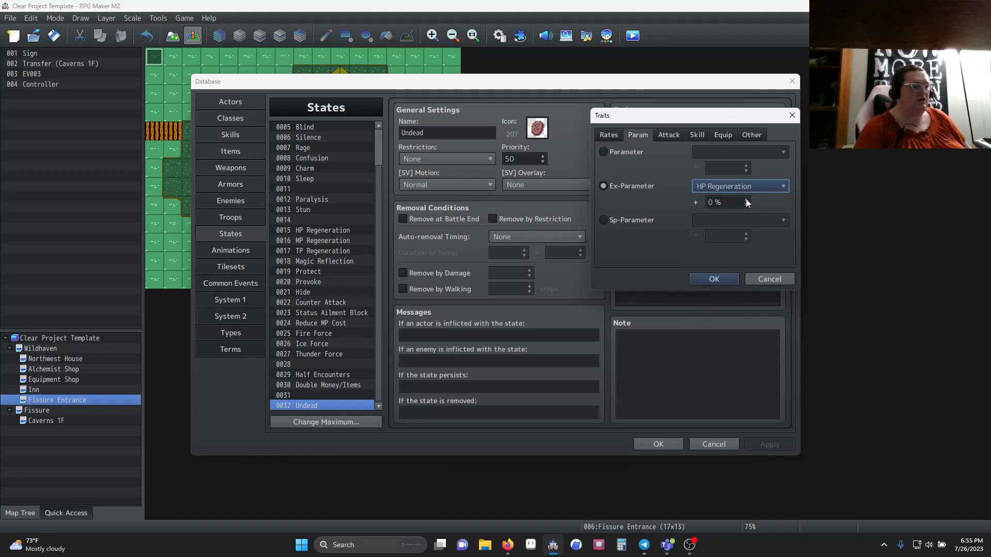
left_click(746, 200)
left_click(746, 200)
left_click(746, 199)
left_click(746, 200)
left_click(746, 205)
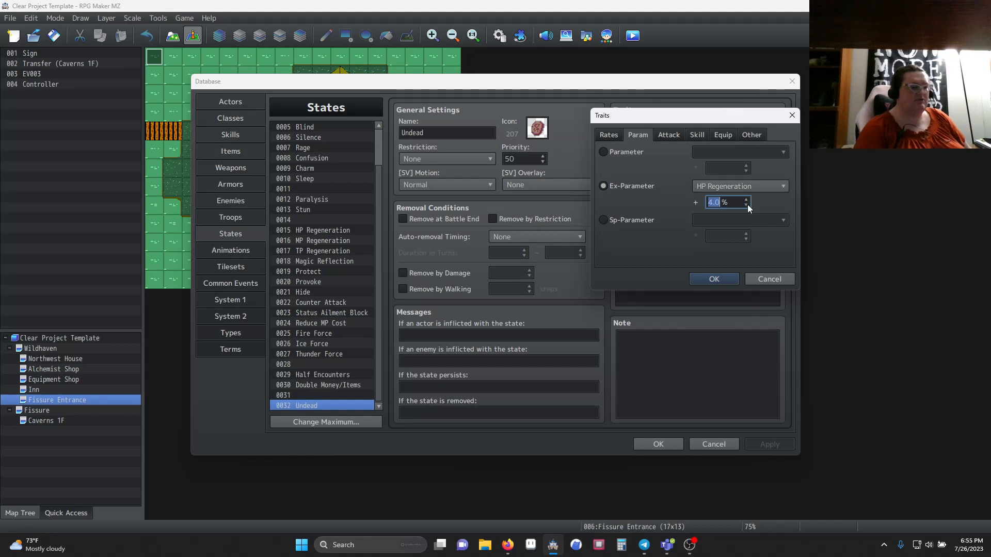
left_click(718, 282)
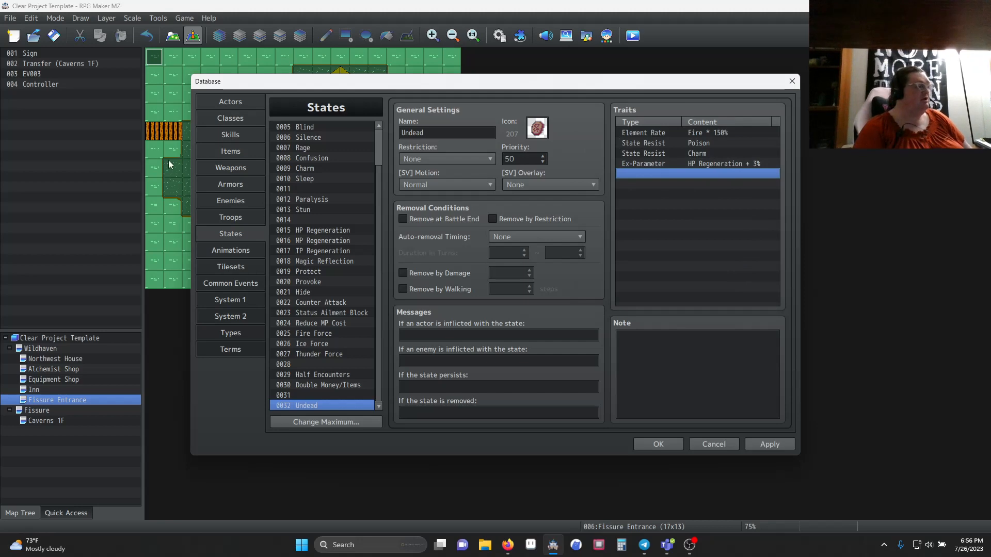
Step: Compare the damage type and formula of the Attack, PC Attack and Vampire Attack skills
left_click(233, 136)
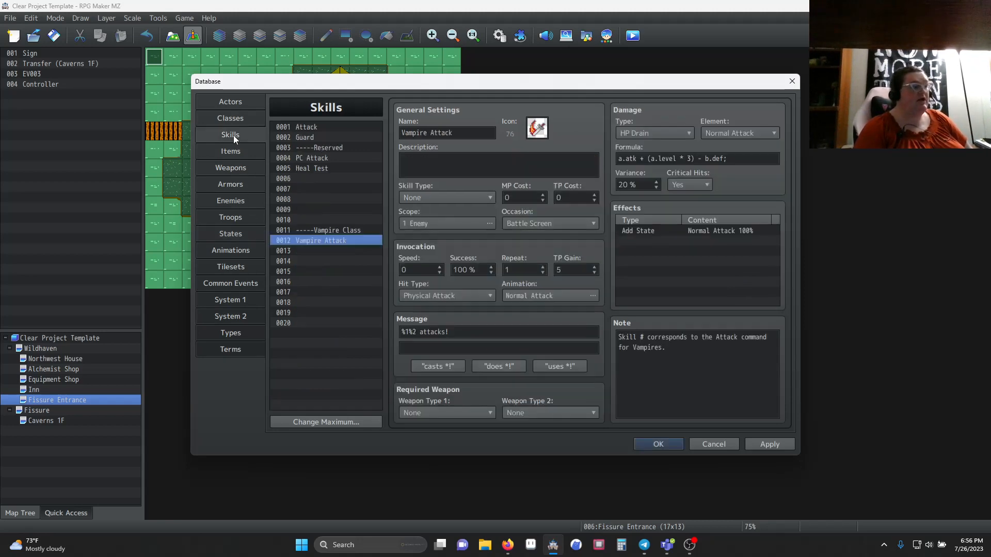
left_click(309, 127)
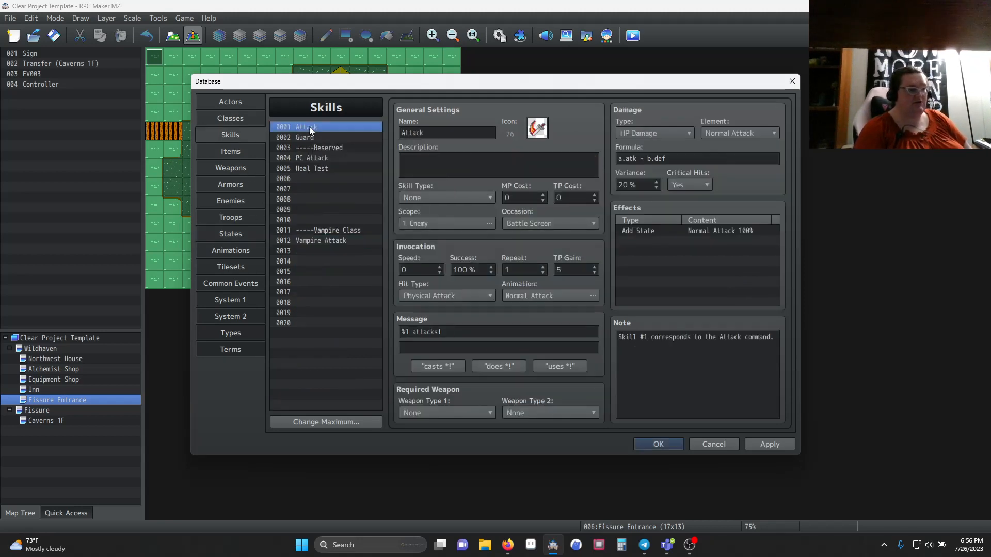
left_click(321, 159)
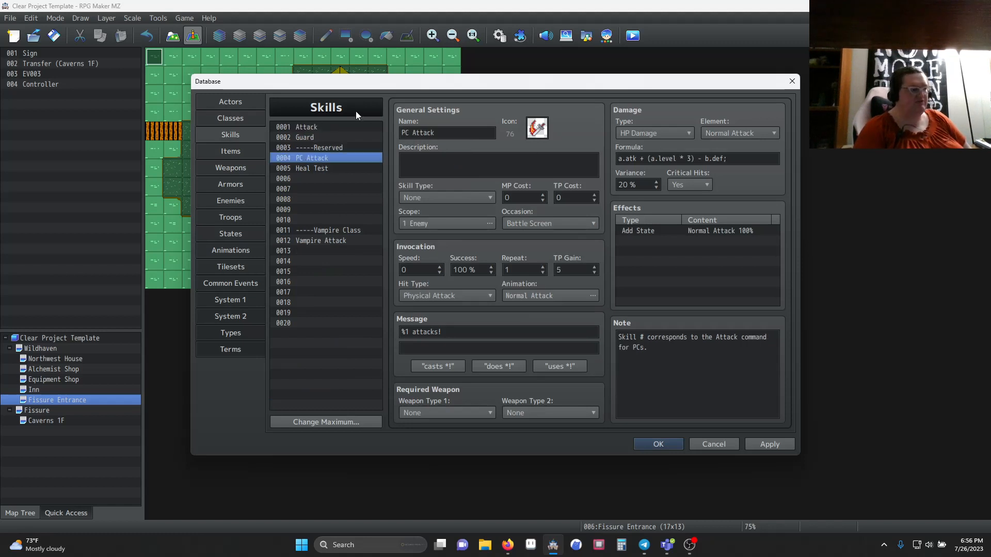
left_click(312, 128)
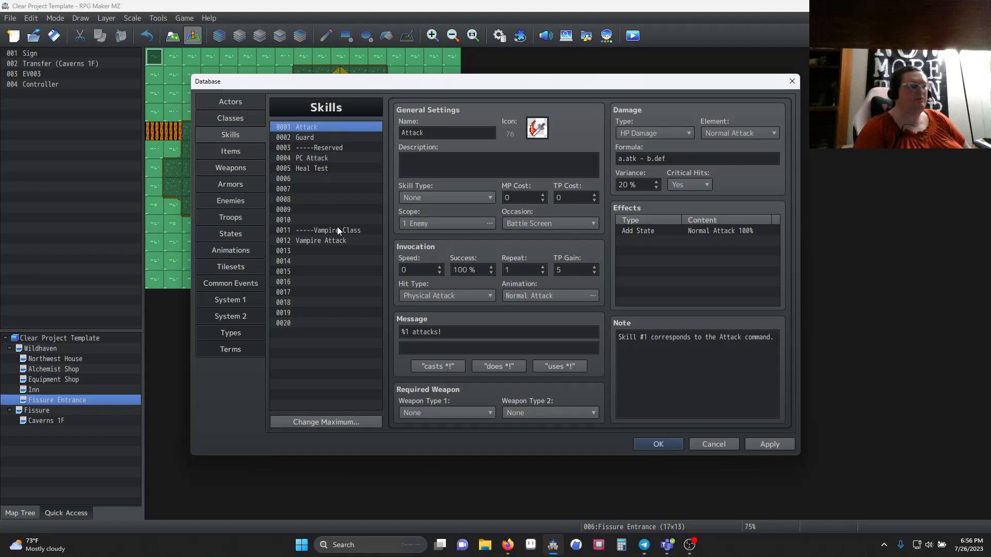
left_click(339, 239)
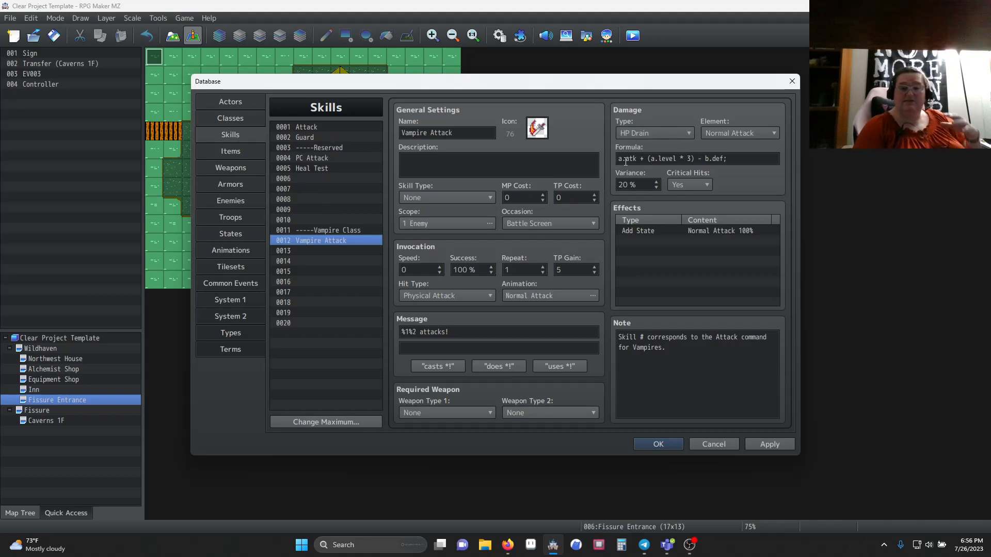
mouse_move(650, 178)
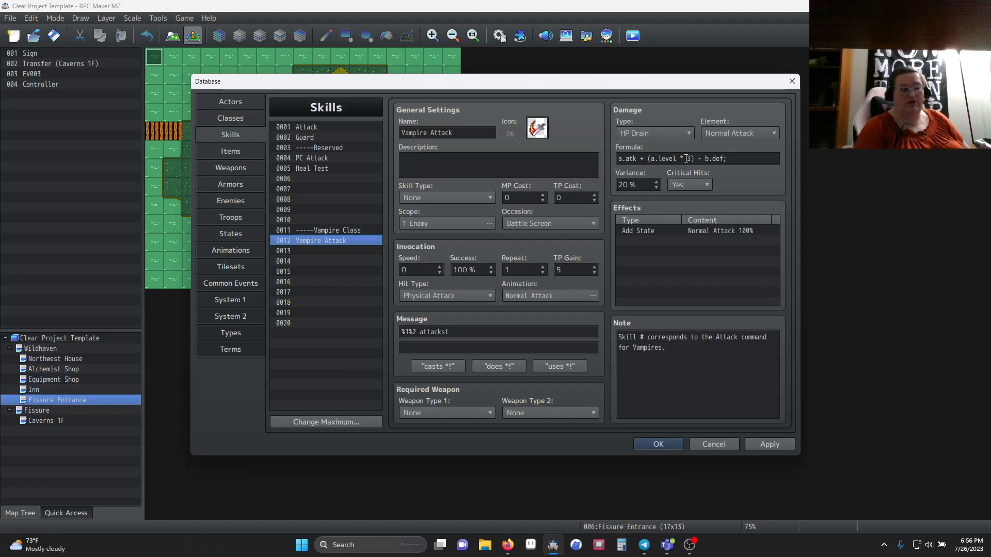
mouse_move(619, 162)
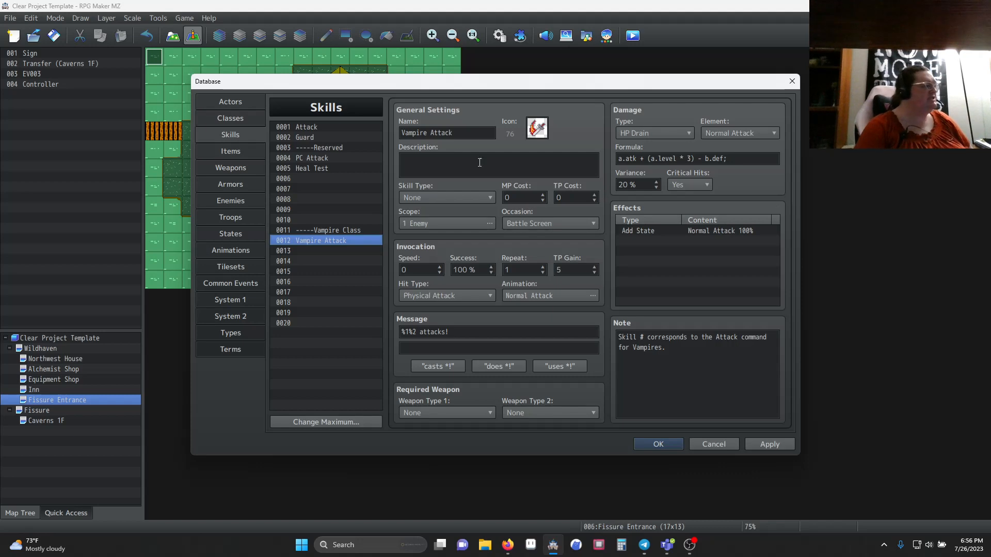
Step: Check which attack skill the Vampire class's Attack Skill trait uses
left_click(242, 118)
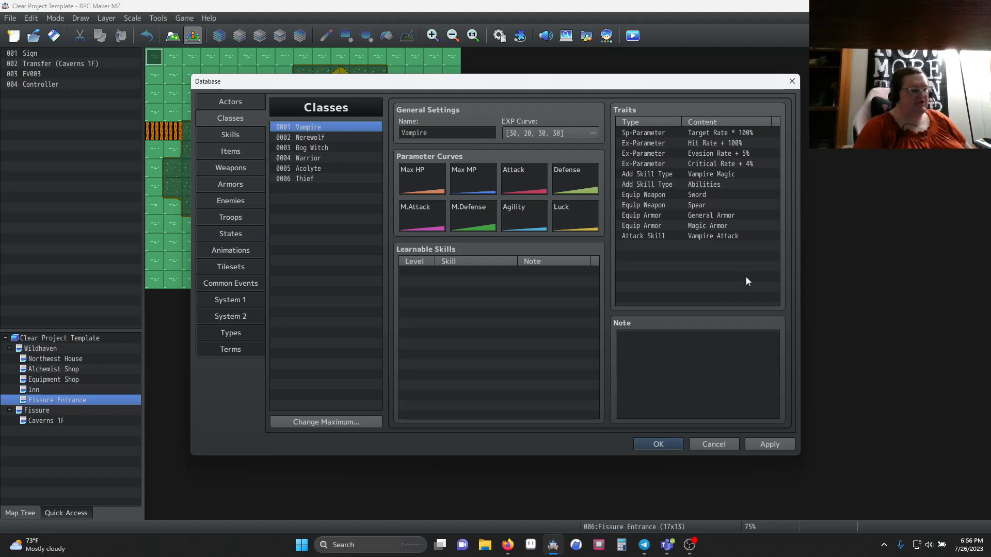
double_click(705, 237)
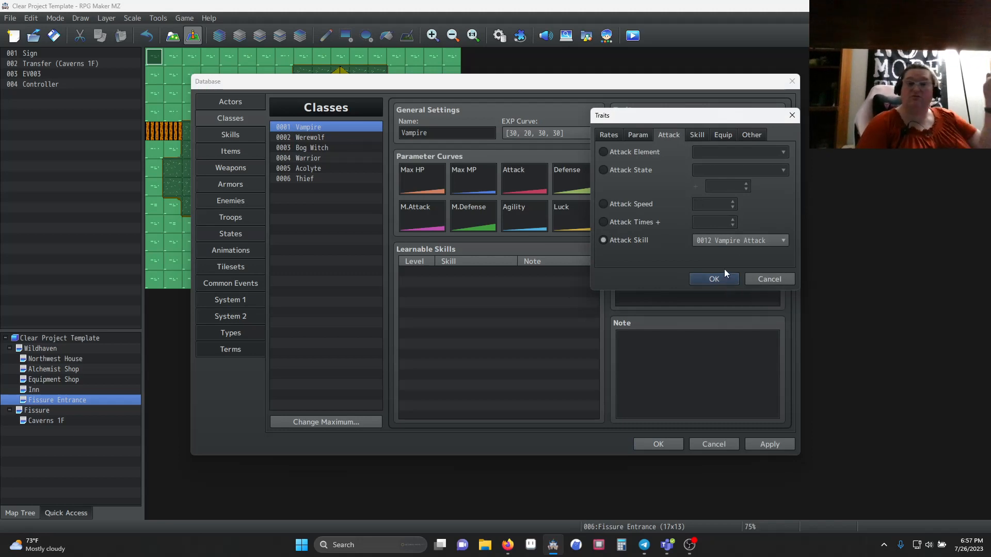
left_click(714, 279)
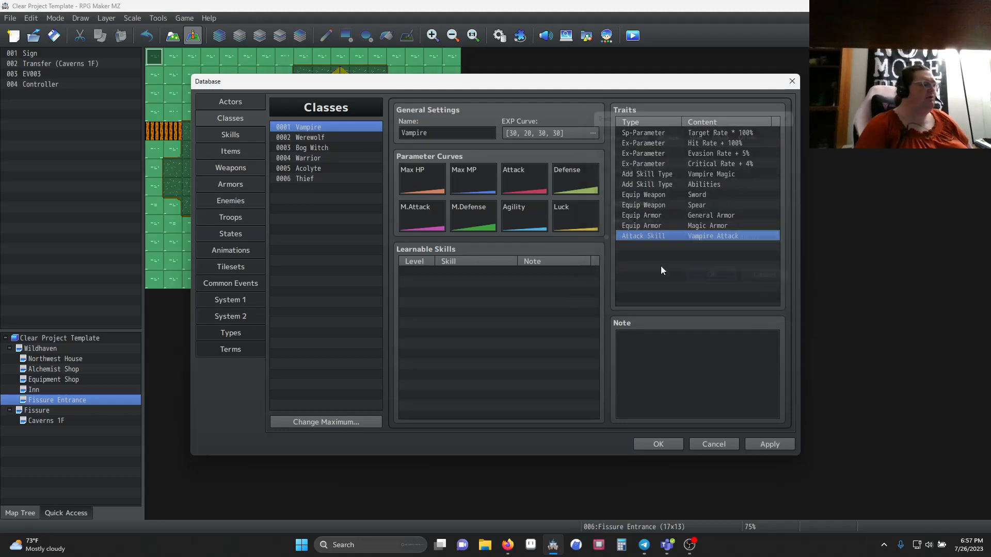
Step: Review the Set Undead common event, the Undead state's traits, and the Vampire Attack, PC Attack and Attack skills
left_click(233, 136)
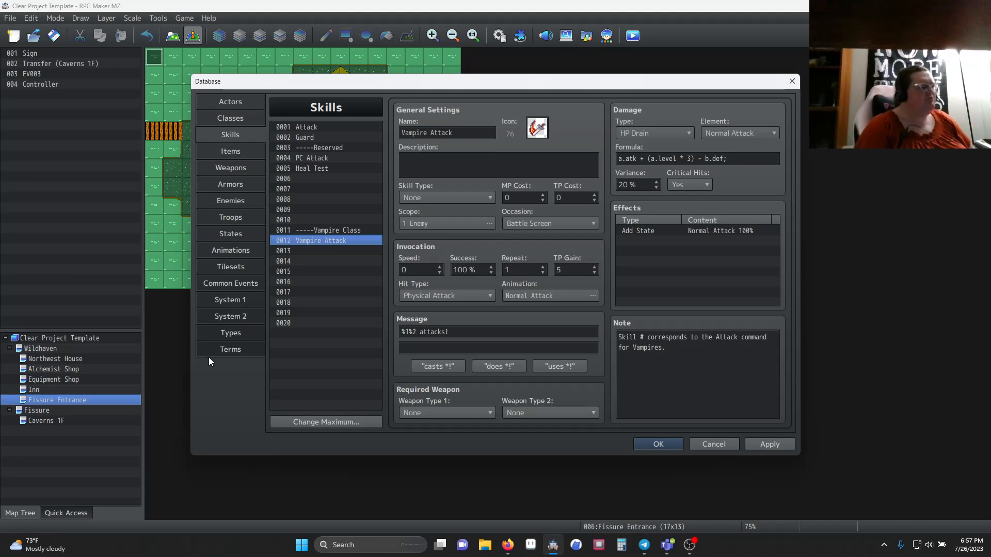
left_click(245, 285)
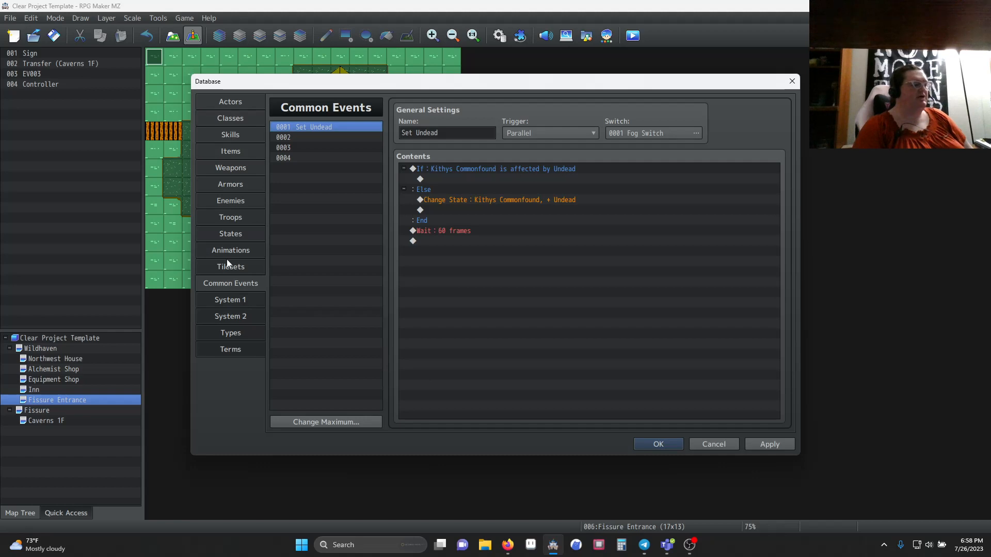
left_click(236, 238)
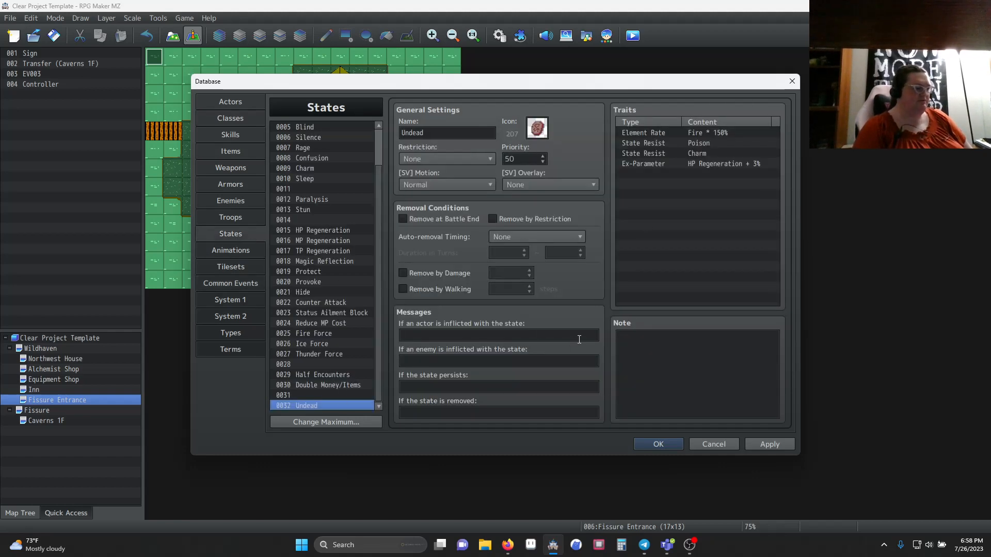
left_click(231, 136)
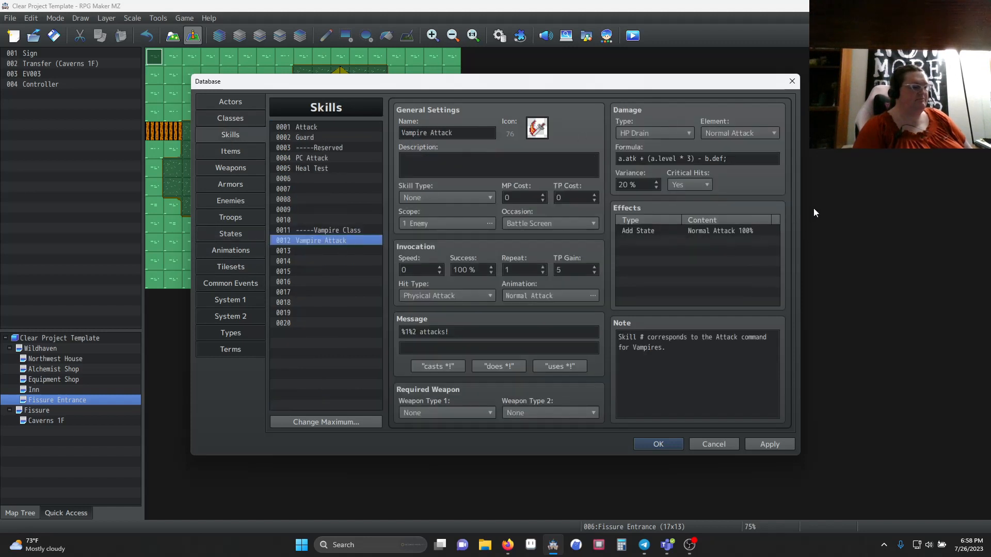
left_click(320, 159)
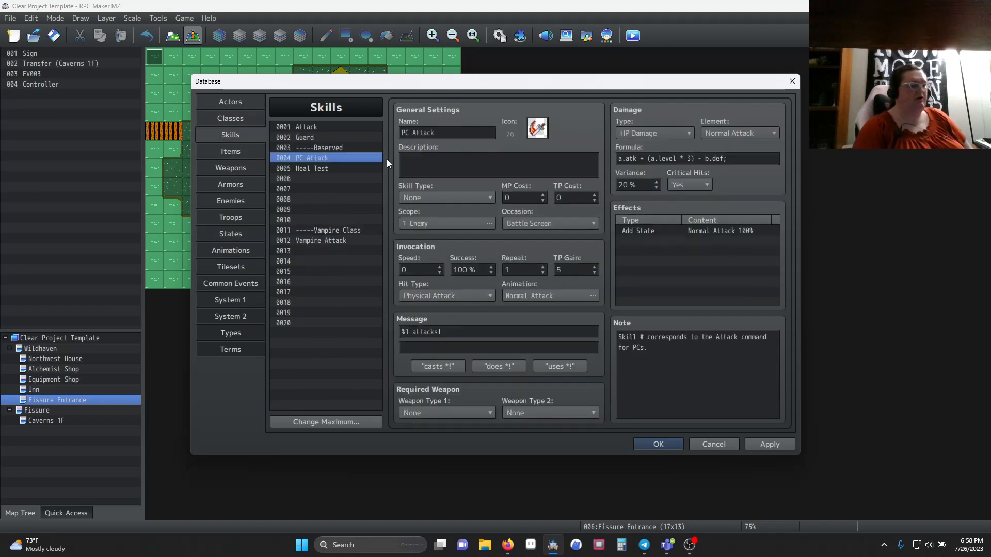
left_click(306, 128)
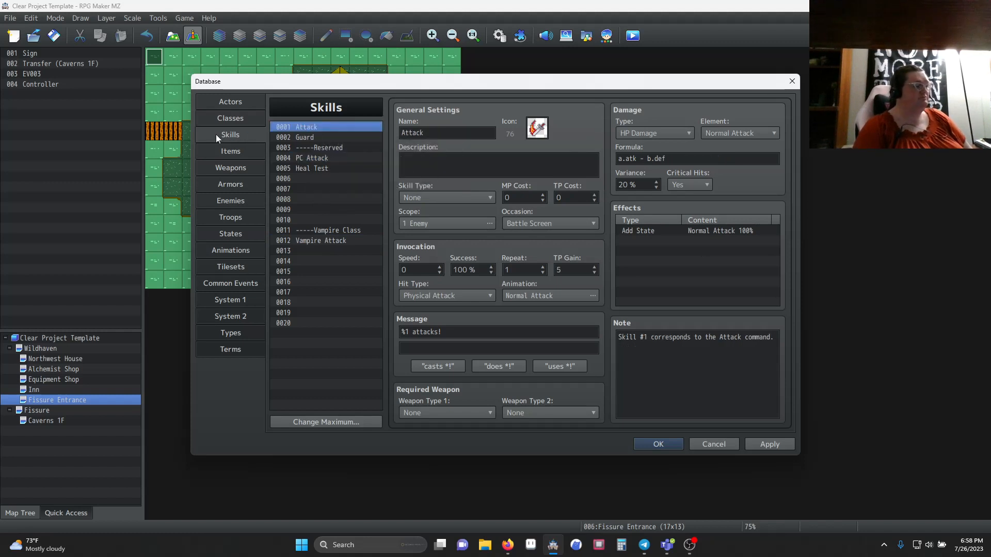
Step: Accept the database changes, save the game and start a playtest
left_click(663, 446)
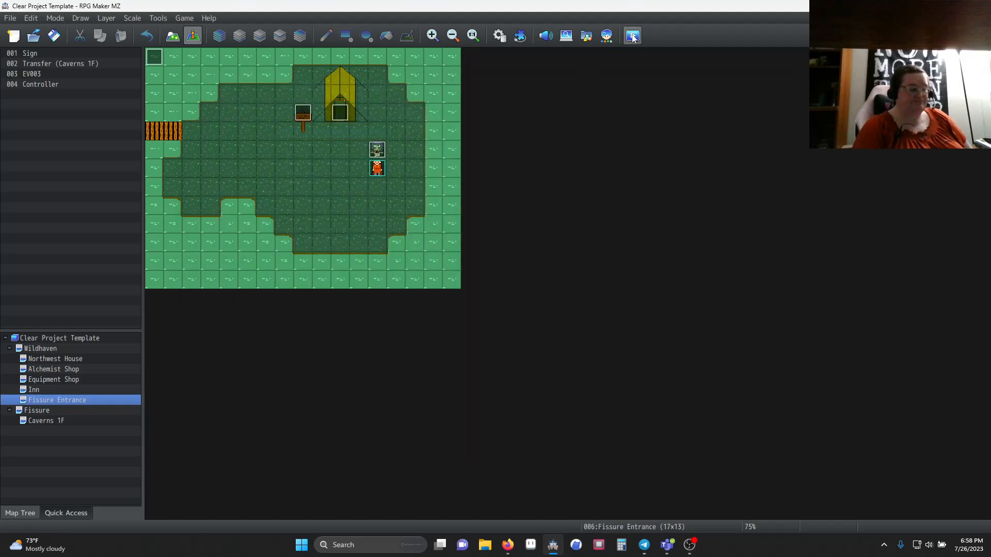
left_click(632, 36)
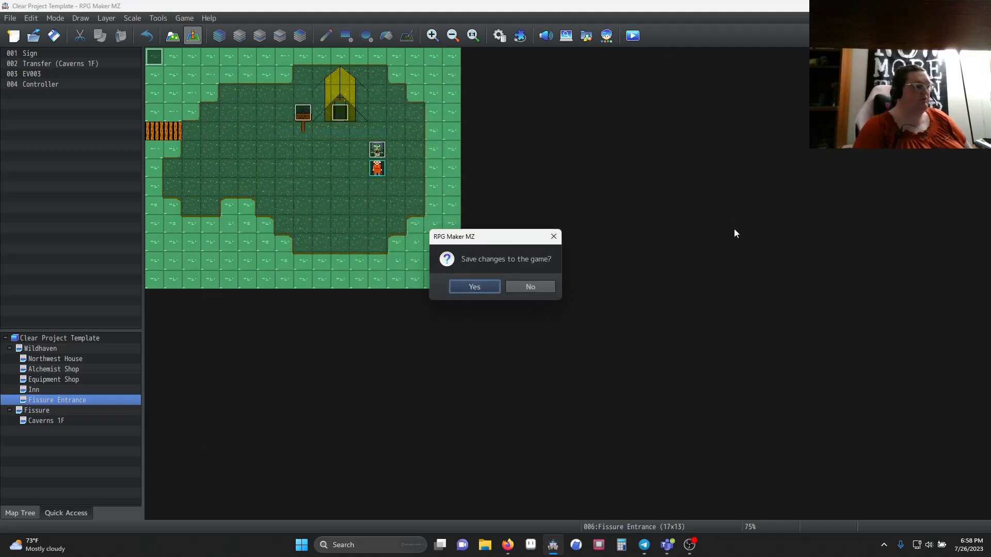
left_click(488, 285)
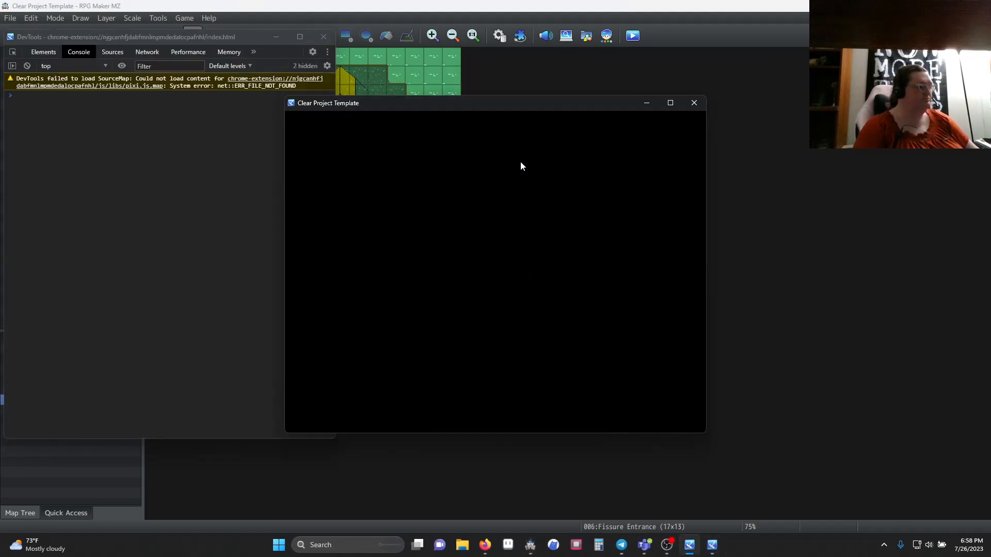
Step: Switch the playtest to full screen and engage the green creature directly above the player to start a battle
key("F4")
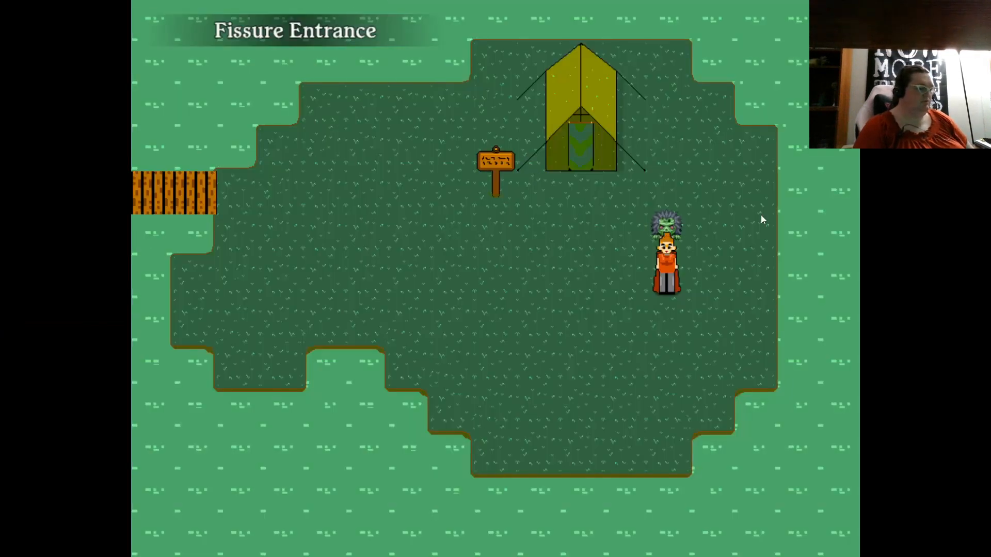
key("Up")
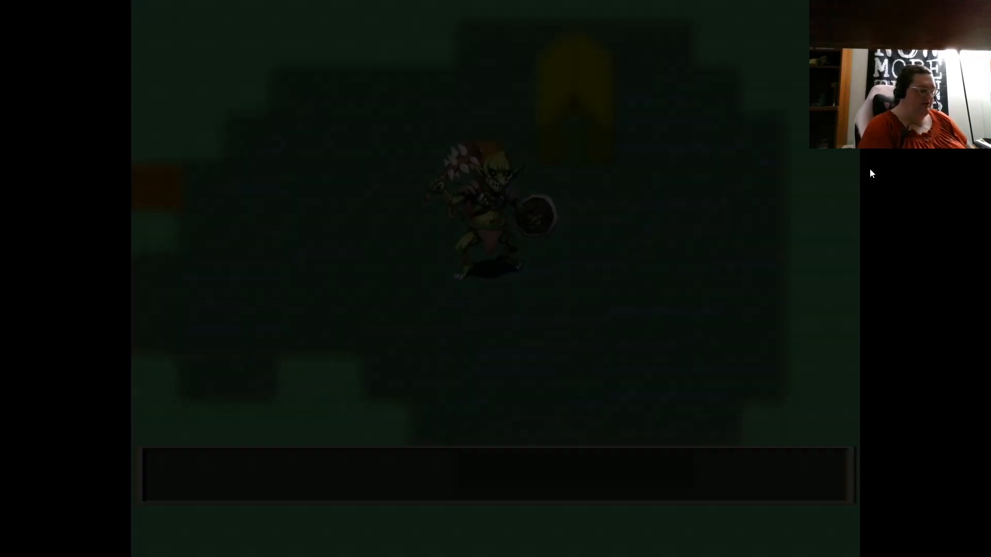
Step: Fight the creature using the basic attacks of Kithys Commonfound and Feid Pai, and dismiss the victory messages
key("Return")
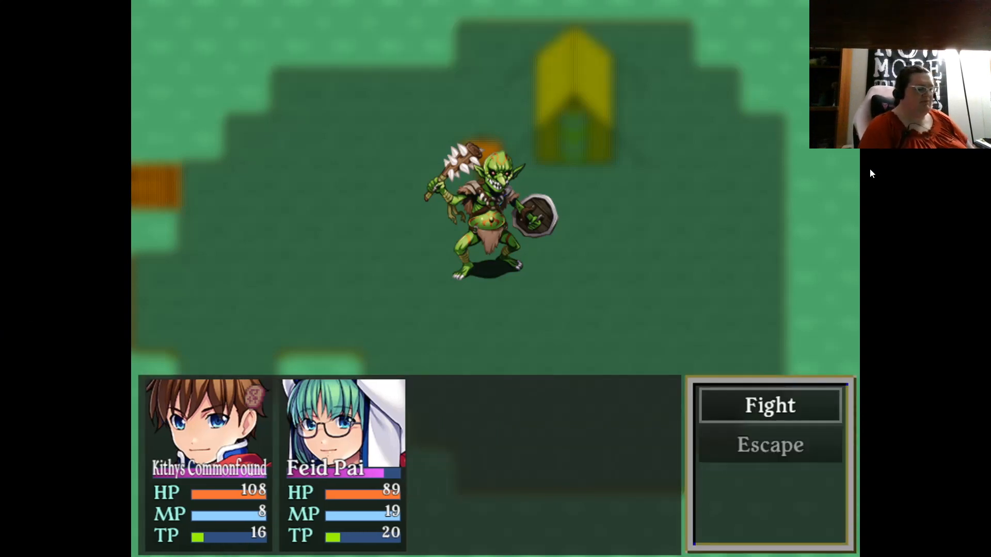
key("Return")
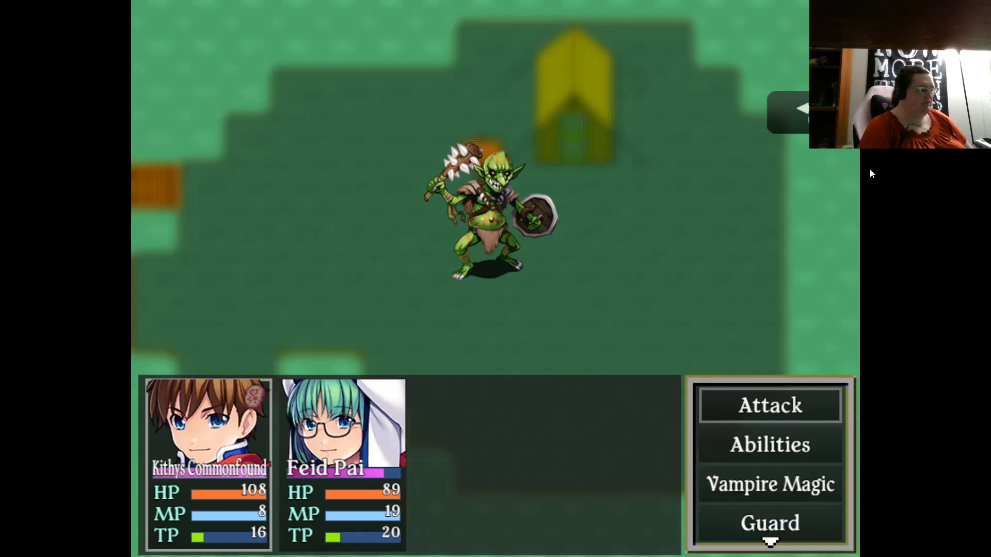
key("Return")
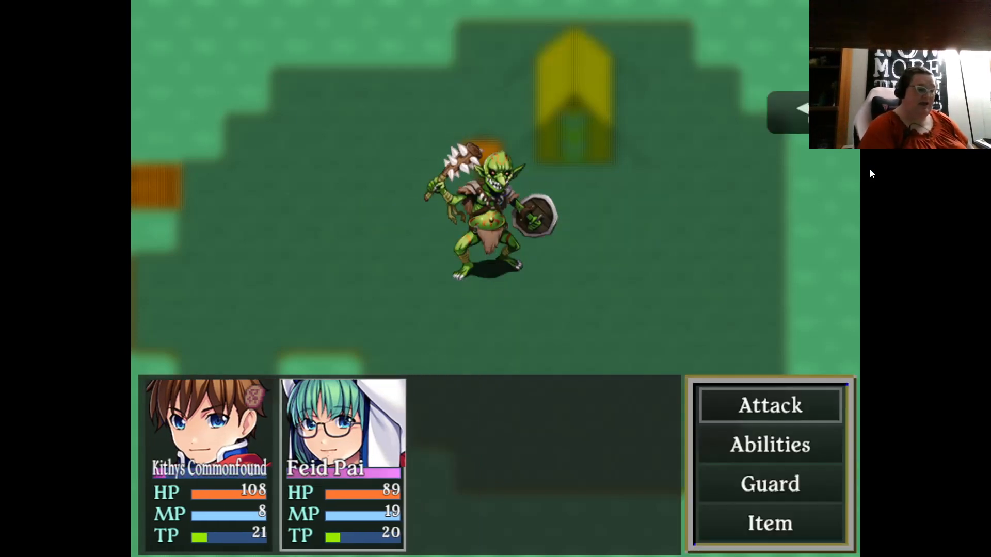
key("Return")
key("Return")
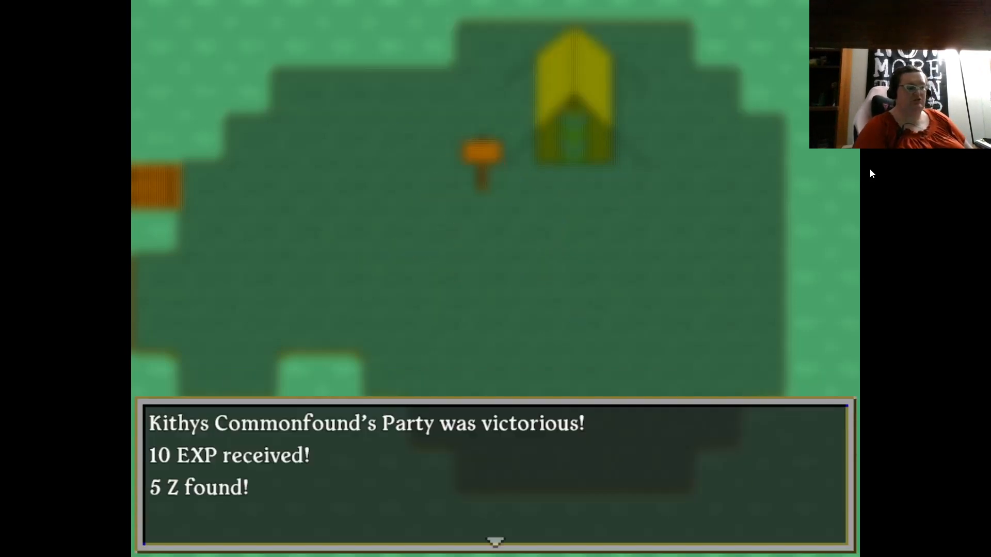
key("Return")
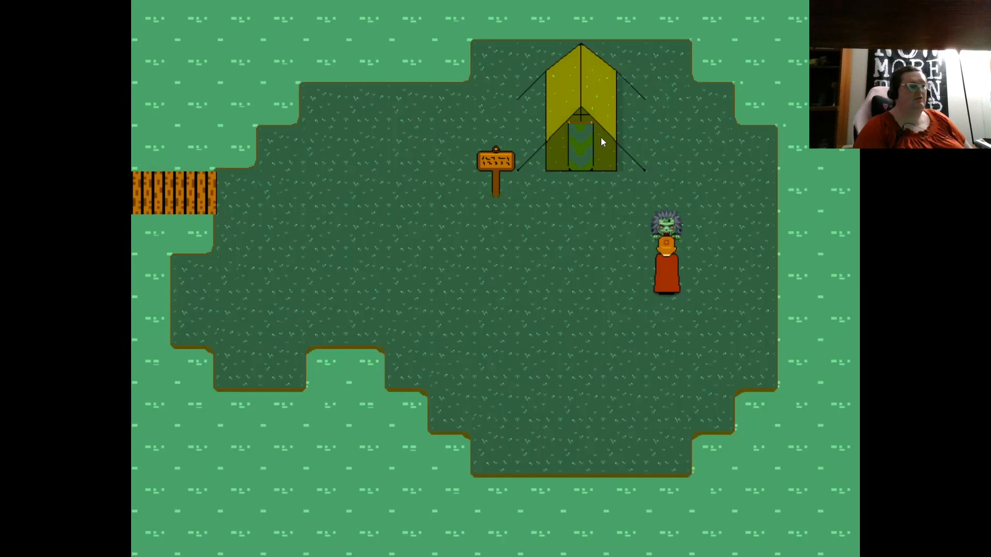
Step: Engage the same creature again, choose to fight, and have Feid Pai and Kithys Commonfound guard
key("Return")
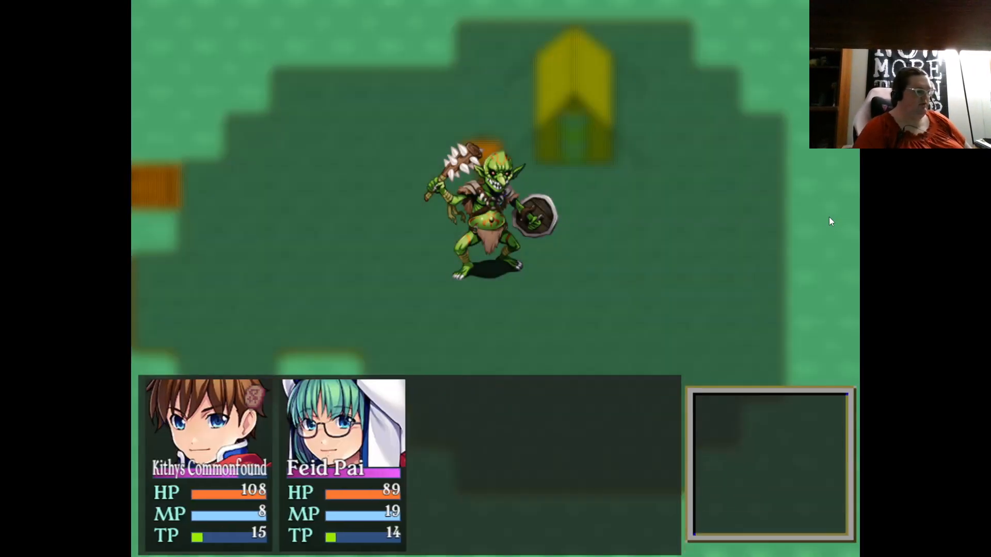
key("Return")
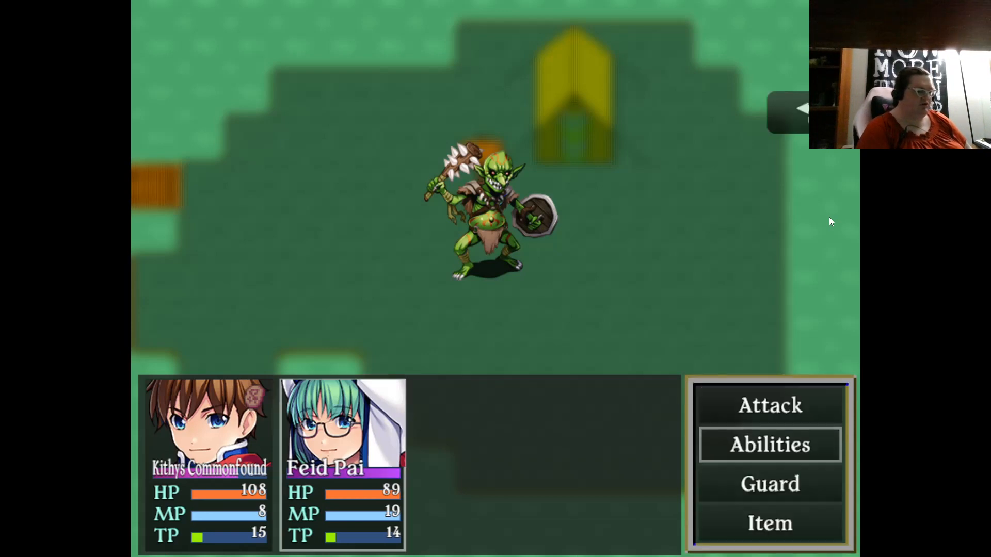
key("Down")
key("Return")
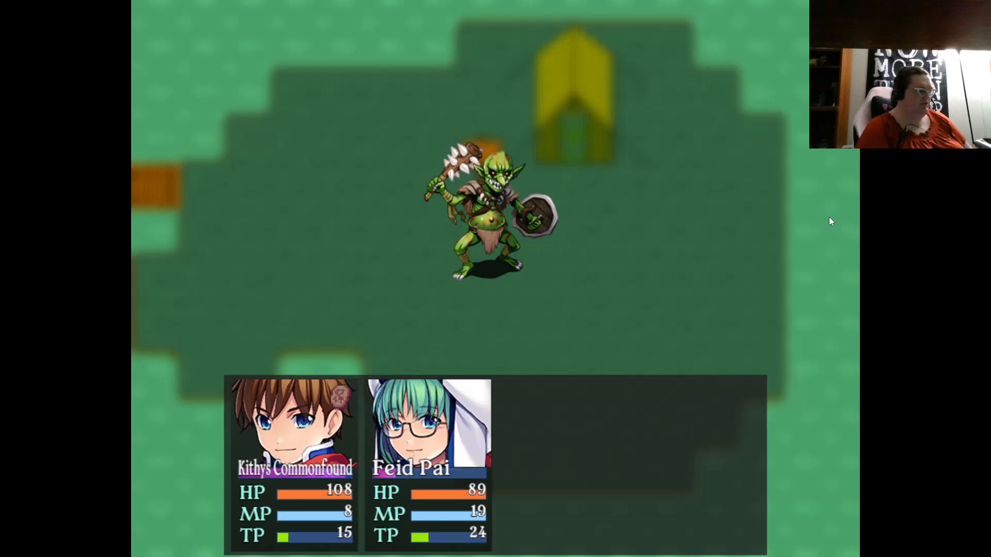
key("Down")
key("Down")
key("Down")
key("Return")
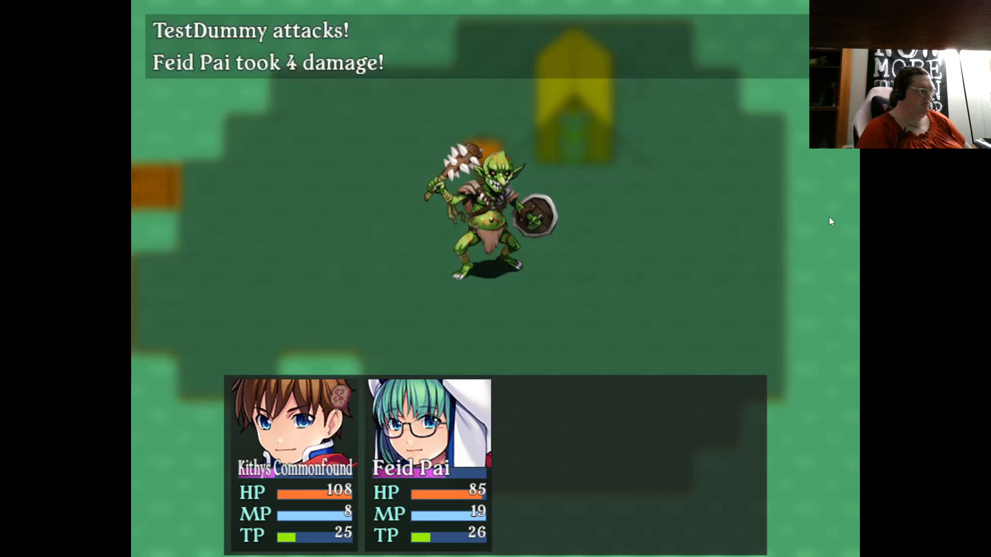
Step: Have Feid Pai cast Heal Test on herself
key("Down")
key("Down")
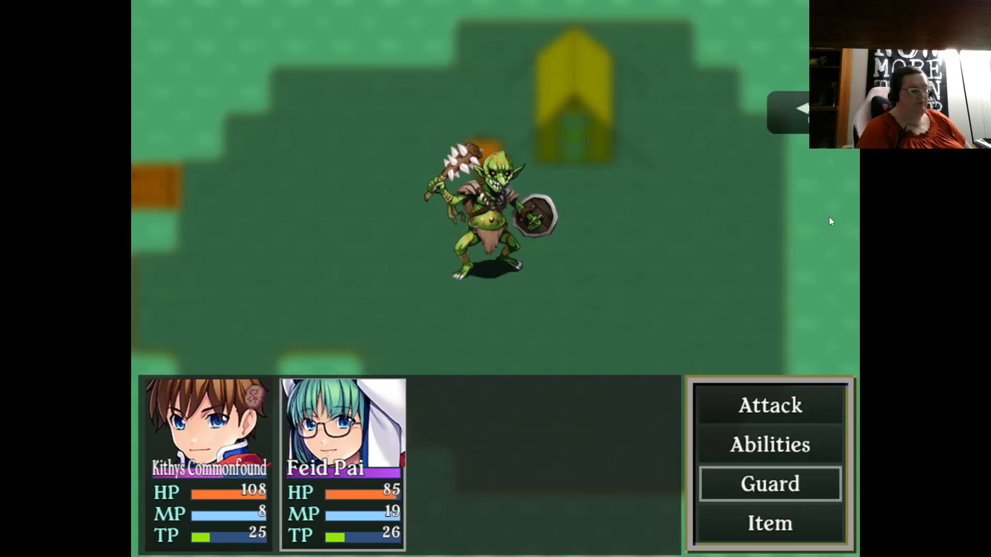
key("Return")
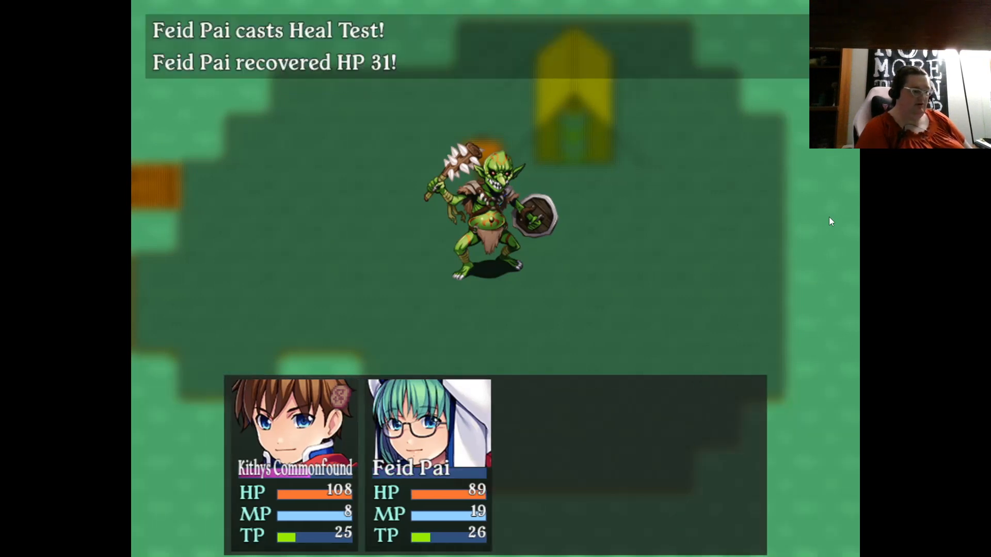
Step: Keep both party members guarding turn after turn until the enemy damages Kithys Commonfound
key("Down")
key("Down")
key("Return")
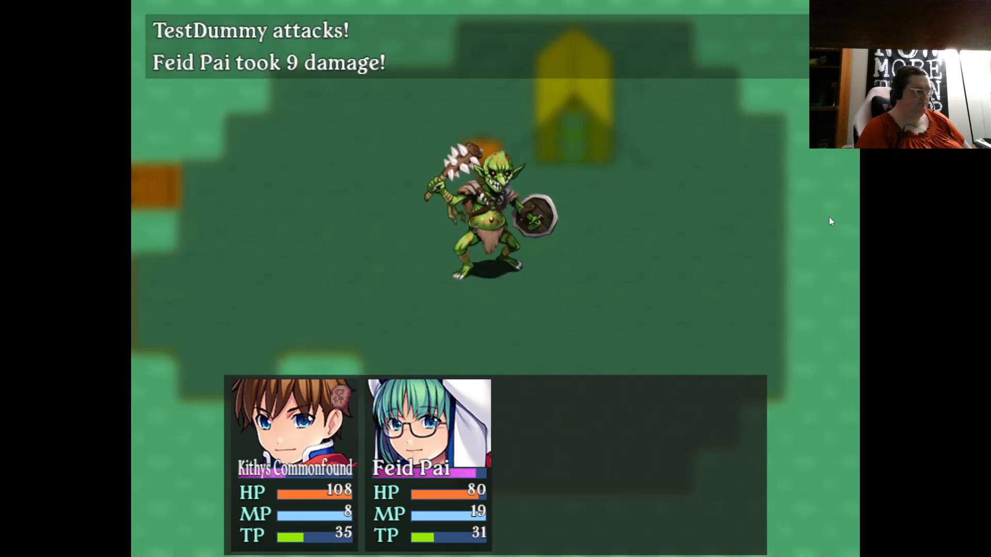
key("Down")
key("Down")
key("Return")
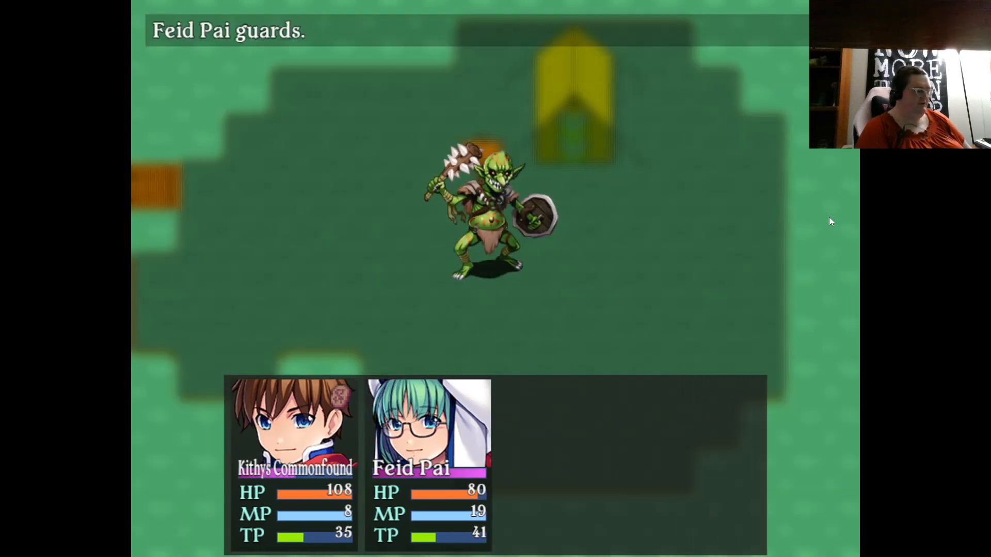
key("Down")
key("Down")
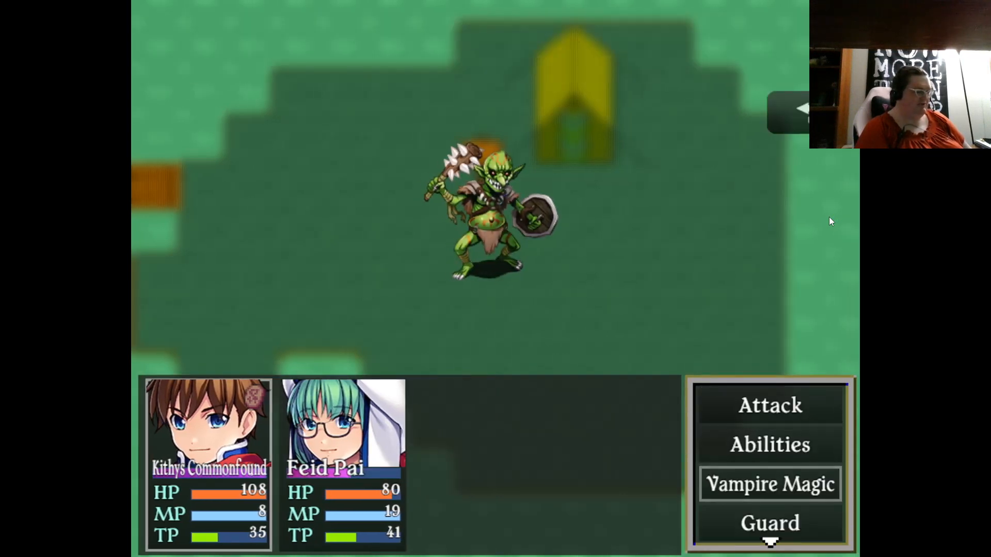
key("Down")
key("Return")
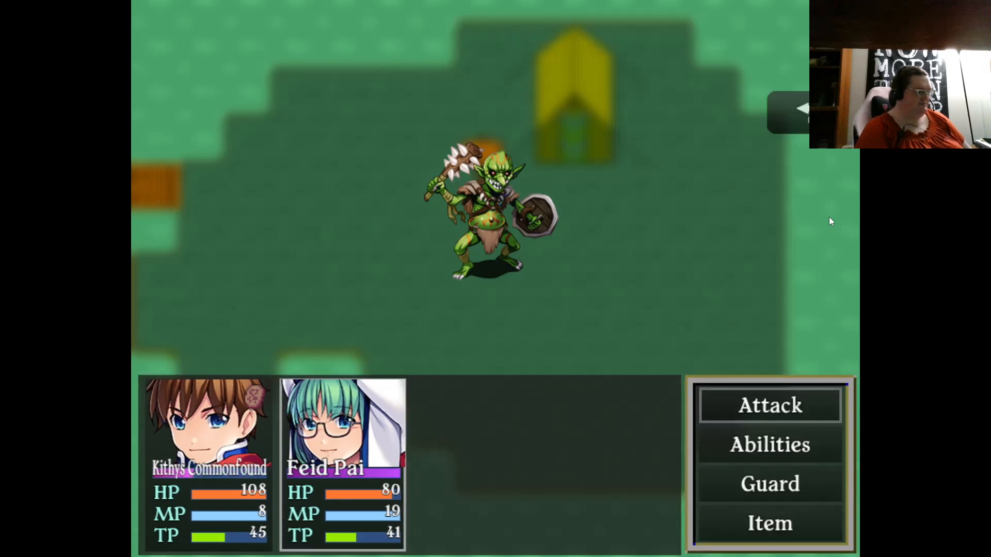
key("Down")
key("Down")
key("Return")
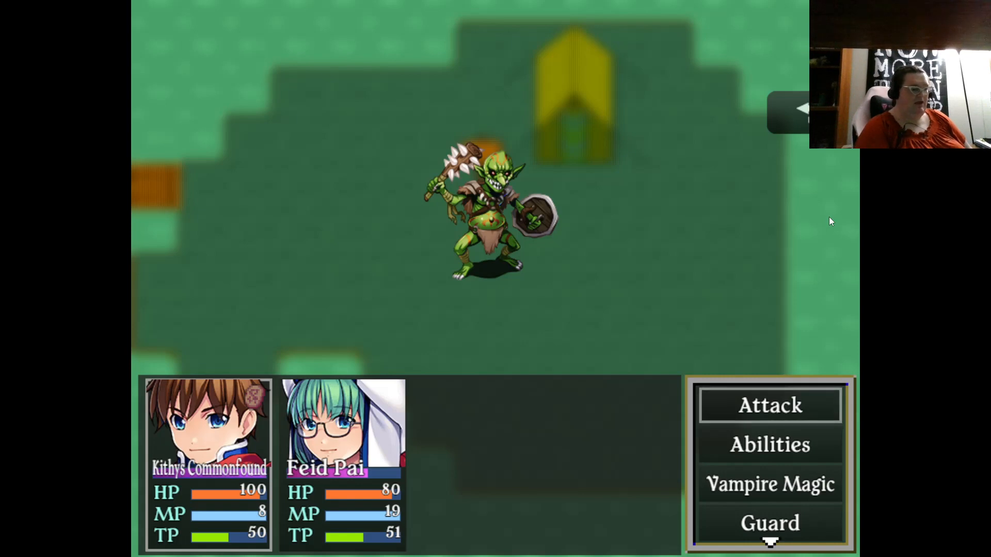
Step: Attack the enemy with Kithys Commonfound, then have Feid Pai cast Heal Test on Kithys
key("Return")
key("Return")
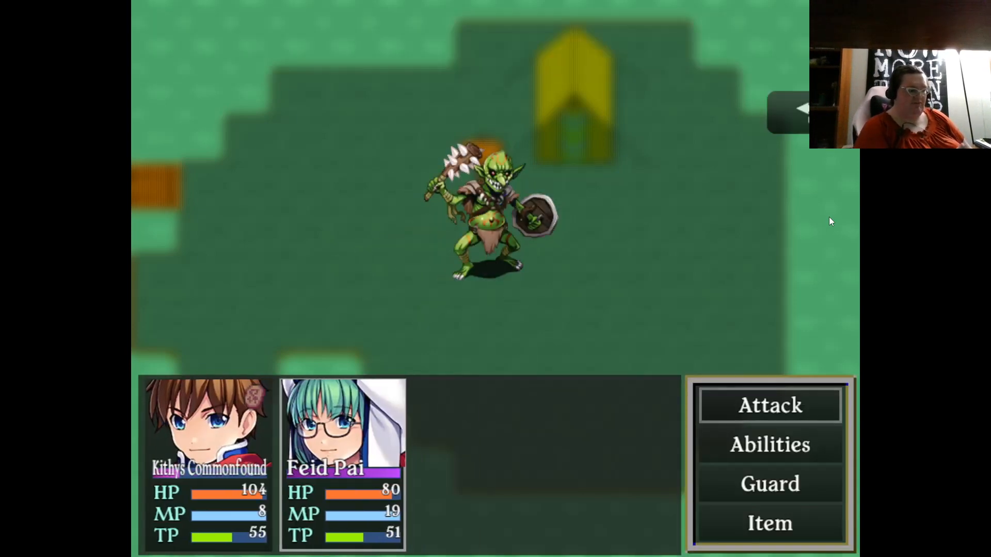
key("Down")
key("Return")
key("Return")
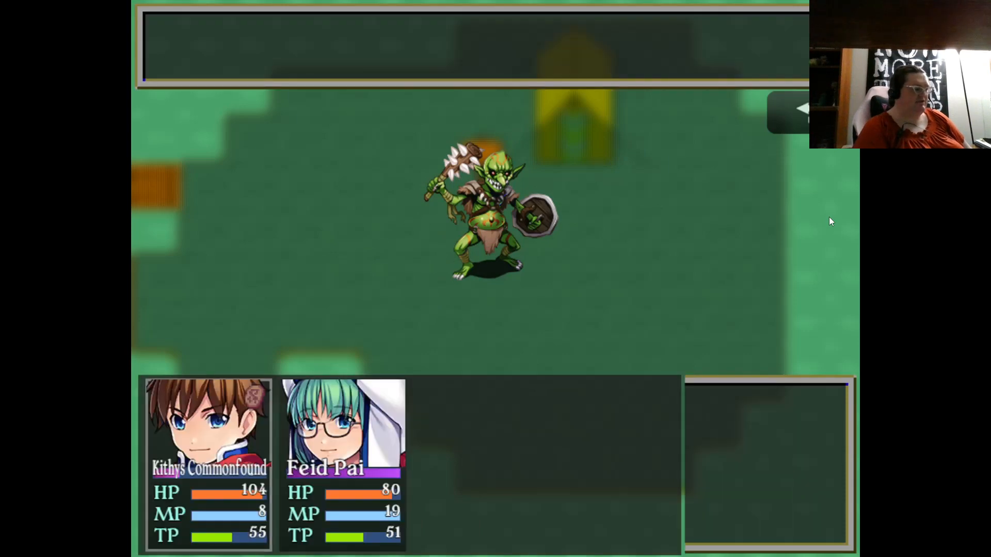
key("Return")
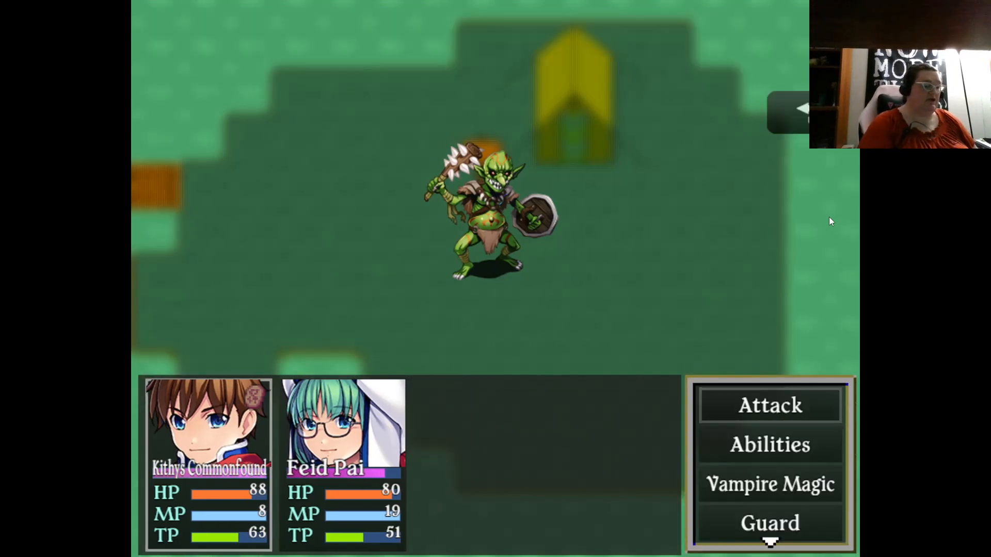
Step: Finish the battle with Kithys Commonfound's basic attack, then leave full screen and close the playtest
key("Return")
key("Return")
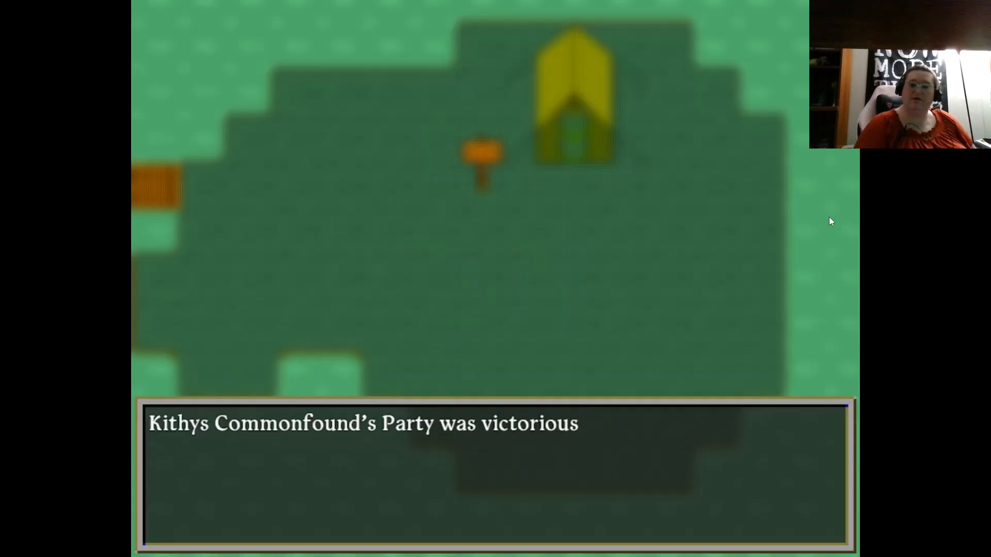
key("Return")
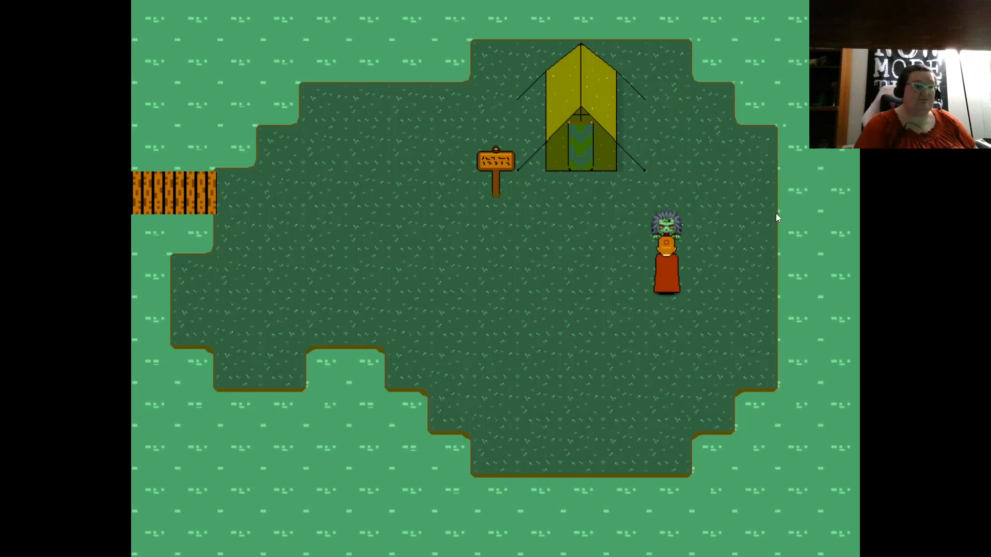
key("F4")
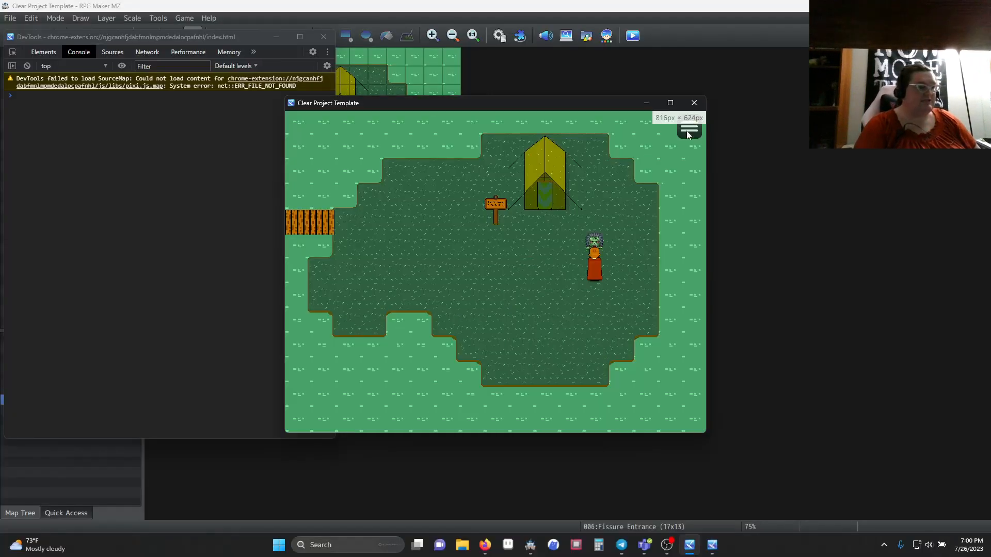
left_click(693, 101)
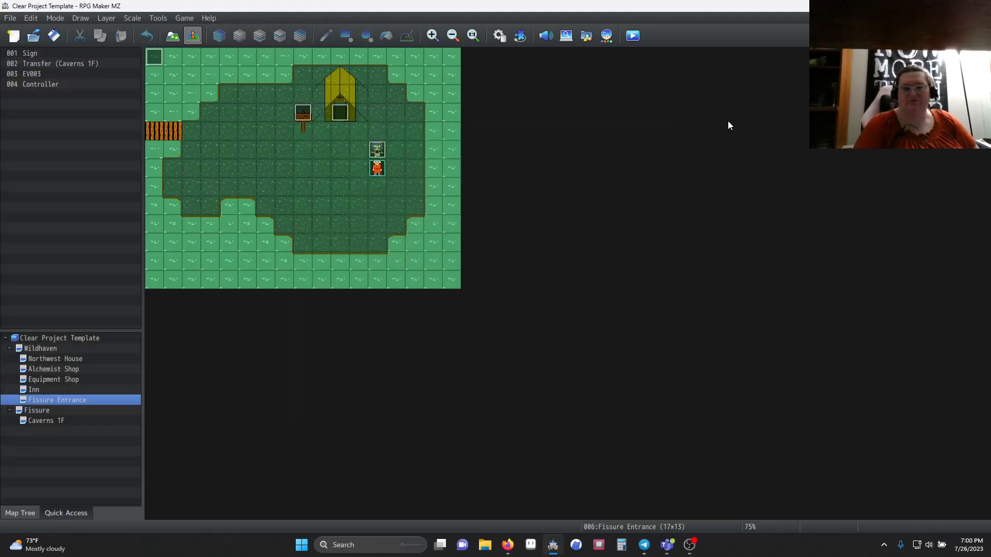